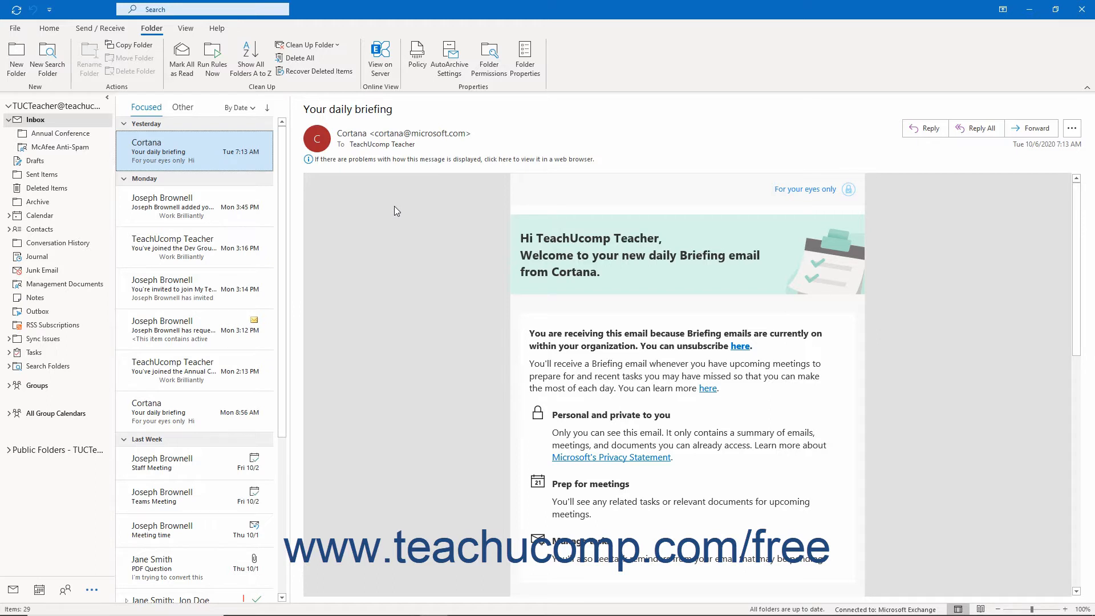
Step: Start a new email rule for the Inbox from the template that moves messages sent to a public group to a folder
{"action": "left_click", "coordinate": [45, 119]}
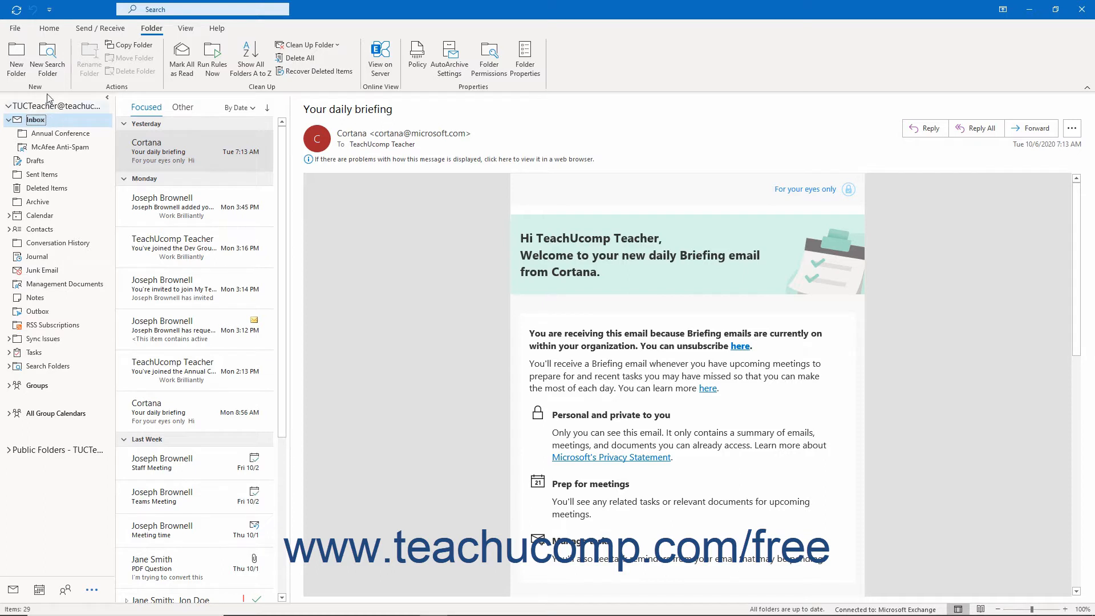
{"action": "left_click", "coordinate": [51, 29]}
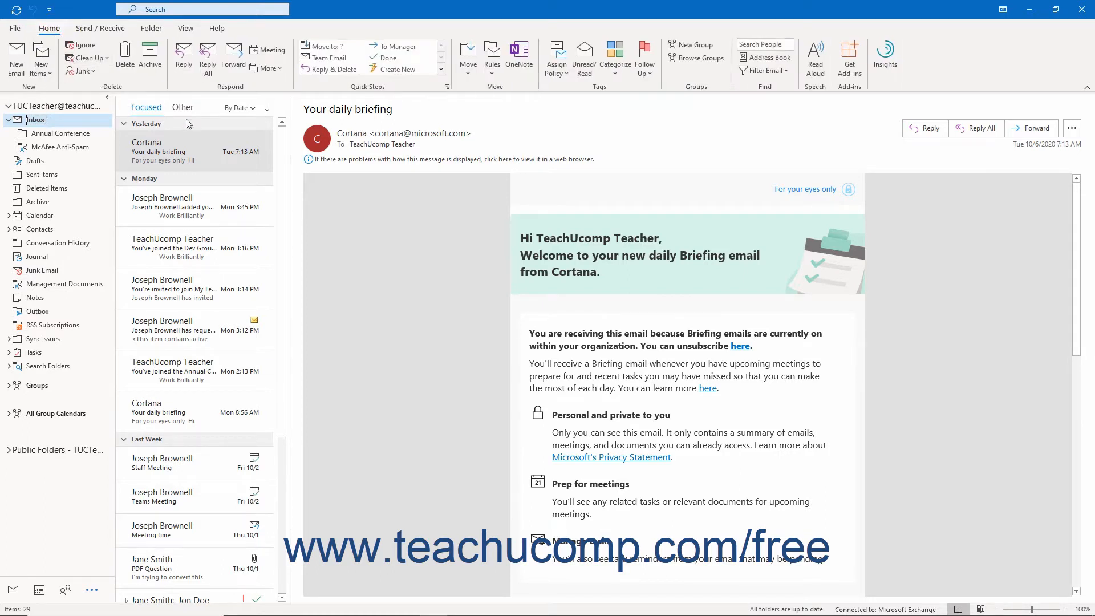
{"action": "left_click", "coordinate": [491, 73]}
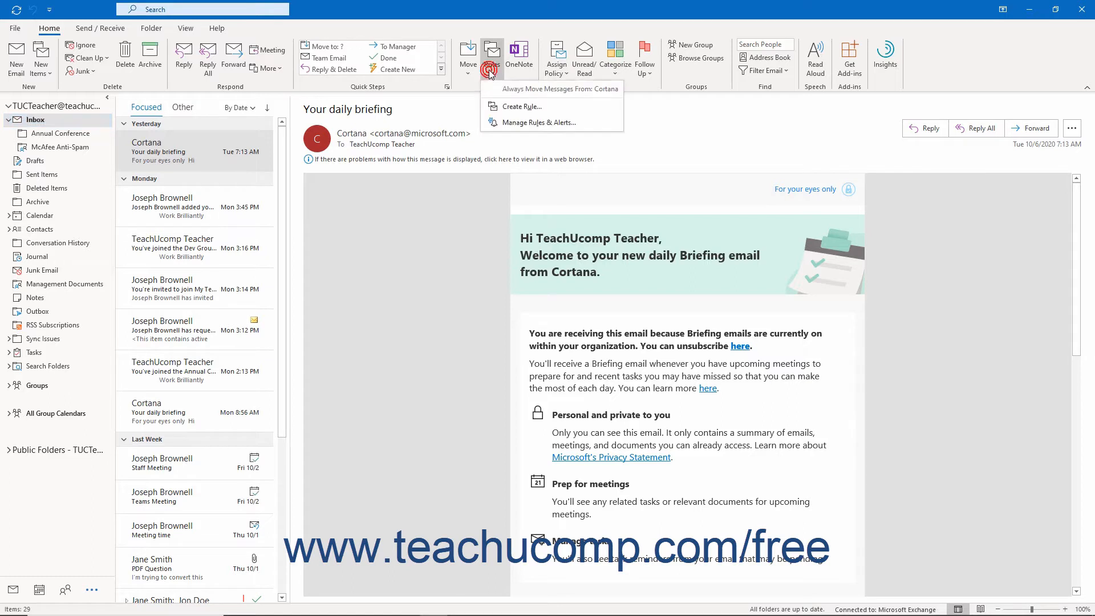
{"action": "left_click", "coordinate": [500, 124]}
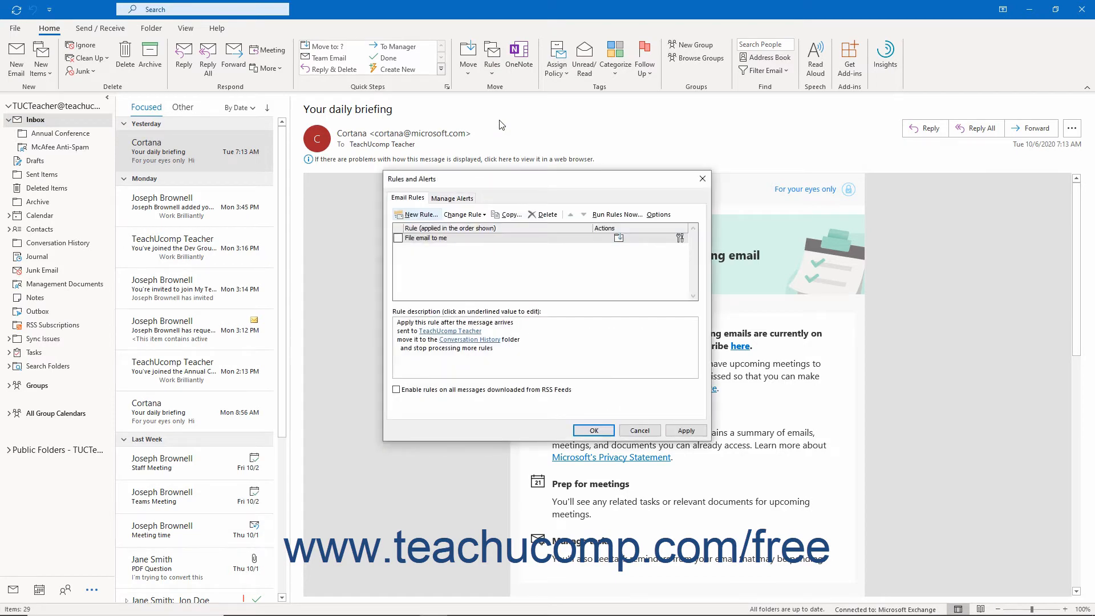
{"action": "left_click", "coordinate": [418, 214]}
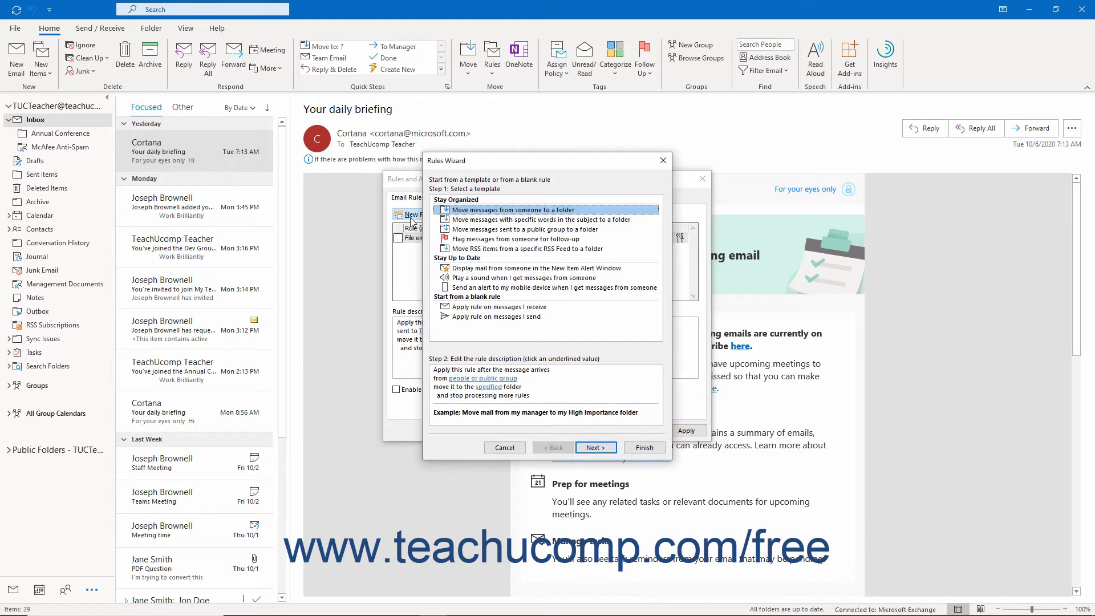
{"action": "left_click", "coordinate": [477, 230]}
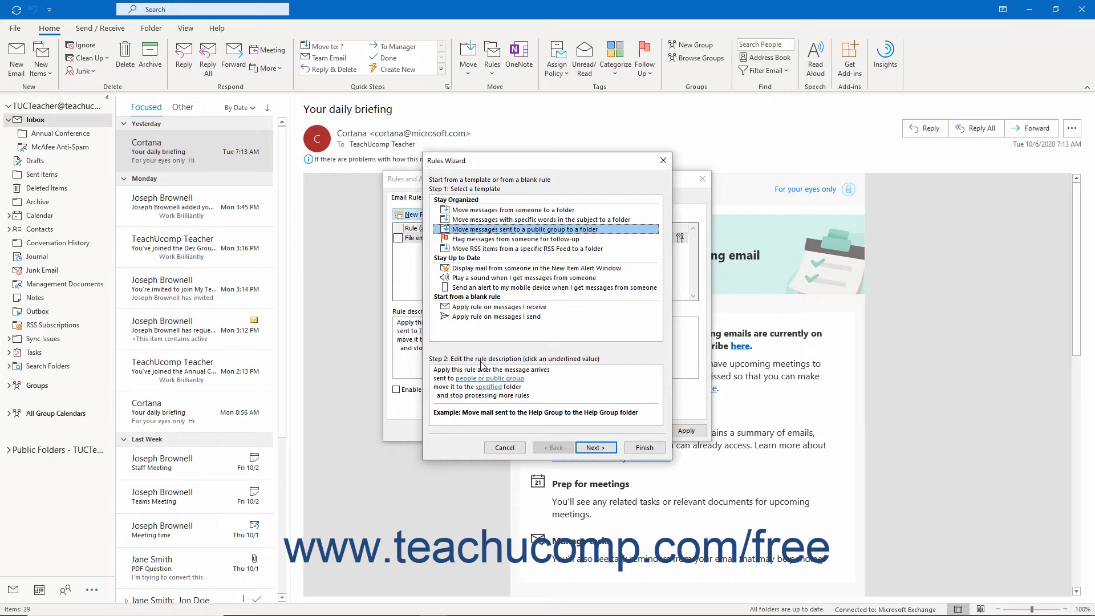
Step: Set the rule's recipient group to Annual Conference Planning Committee from the address list
{"action": "left_click", "coordinate": [493, 379]}
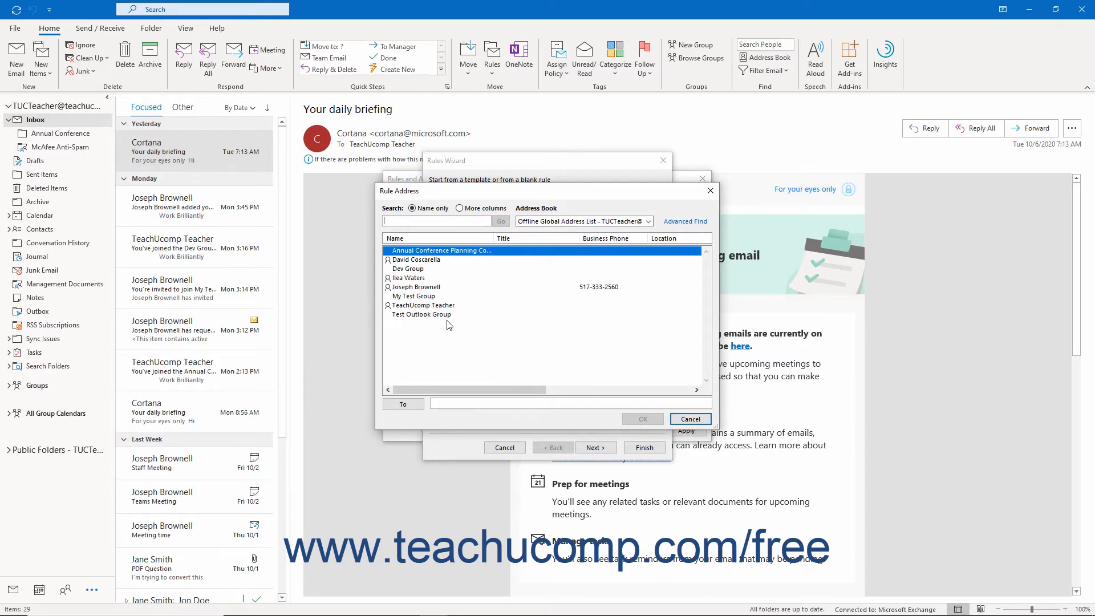
{"action": "double_click", "coordinate": [439, 252]}
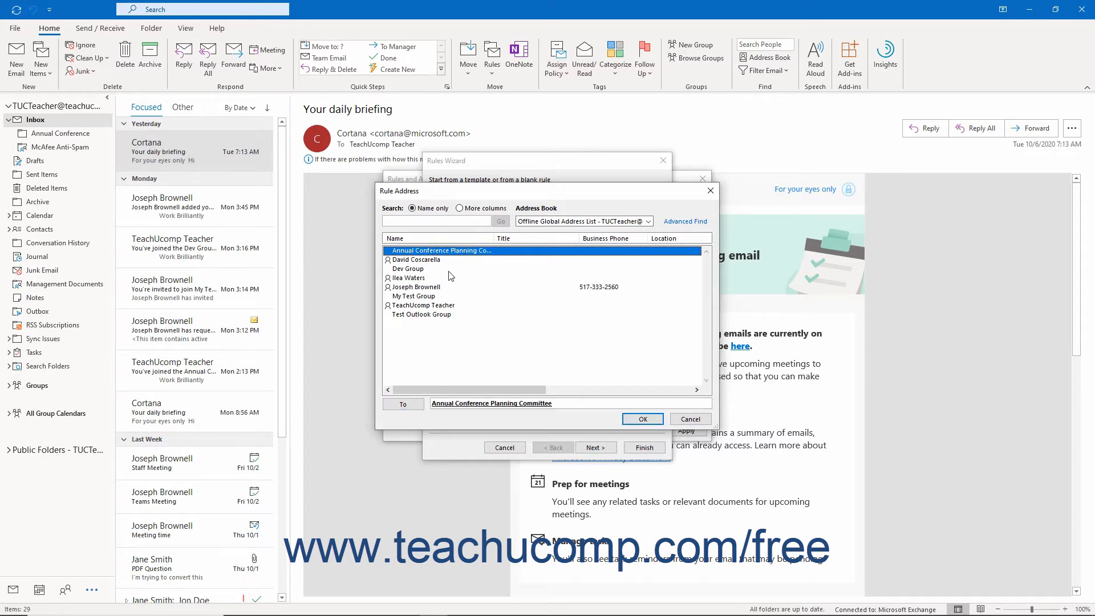
{"action": "left_click", "coordinate": [627, 420]}
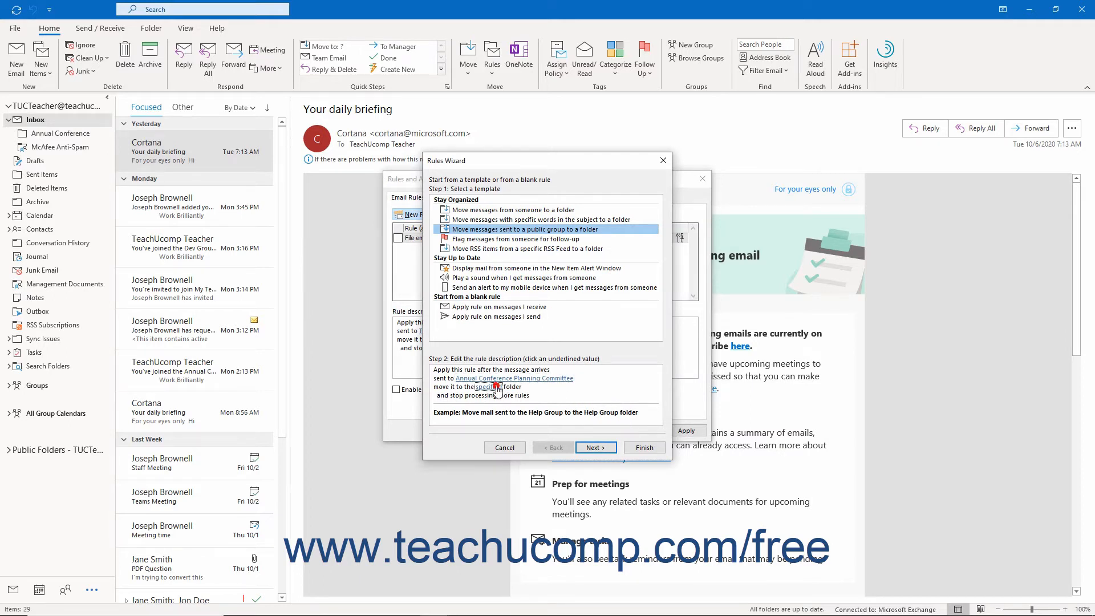
Step: Set the rule's destination to the Annual Conference folder inside the Inbox
{"action": "left_click", "coordinate": [494, 387]}
{"action": "left_click", "coordinate": [469, 267]}
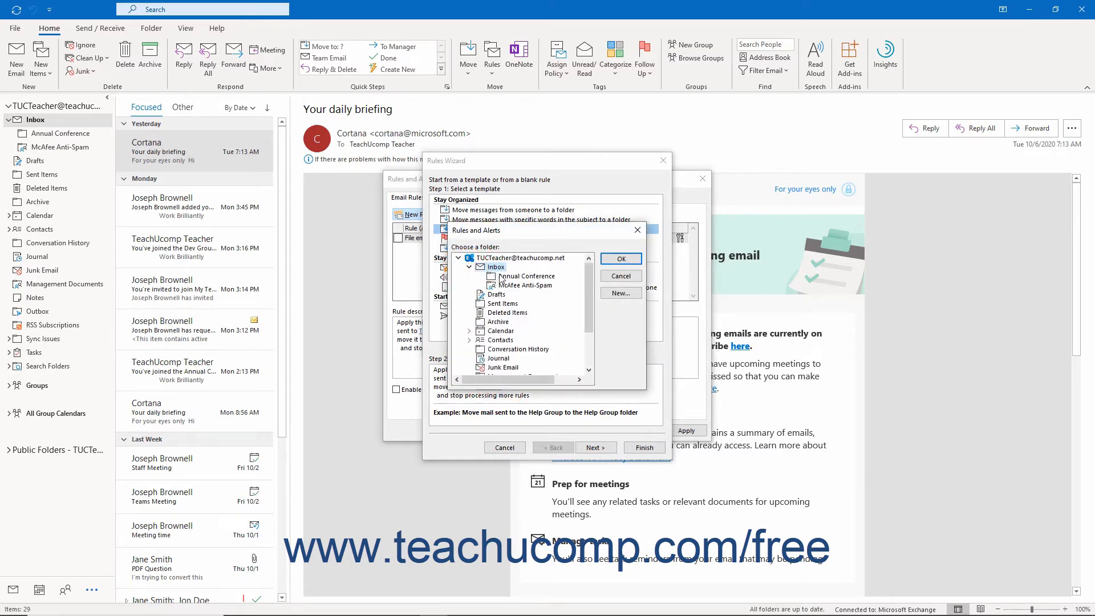
{"action": "left_click", "coordinate": [526, 276]}
{"action": "left_click", "coordinate": [621, 259]}
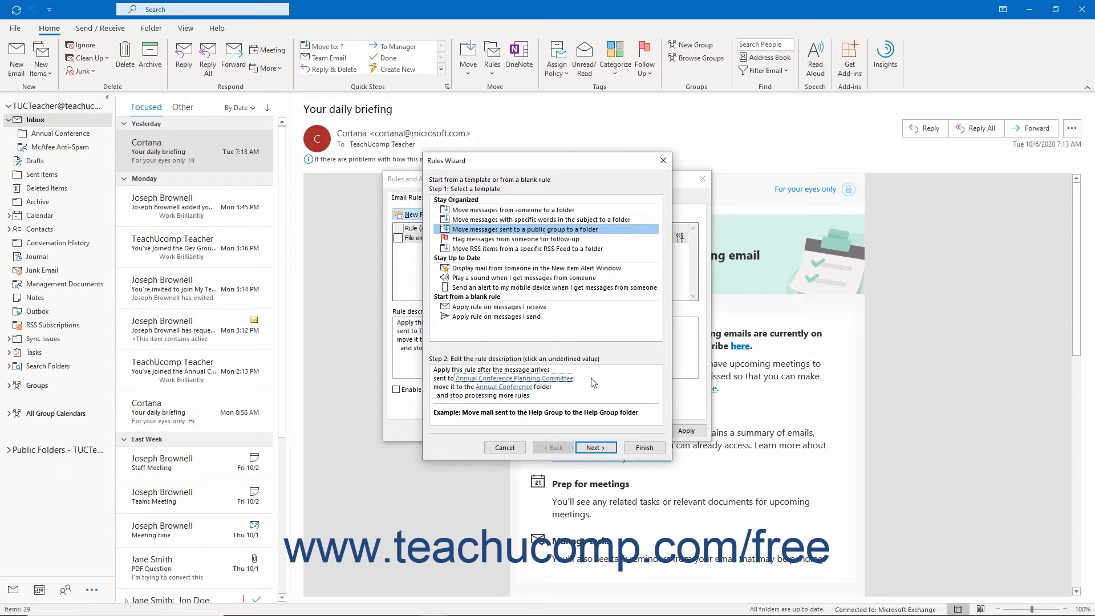
Step: Keep the template's preset condition and actions for the rule, and add no exceptions
{"action": "left_click", "coordinate": [595, 448]}
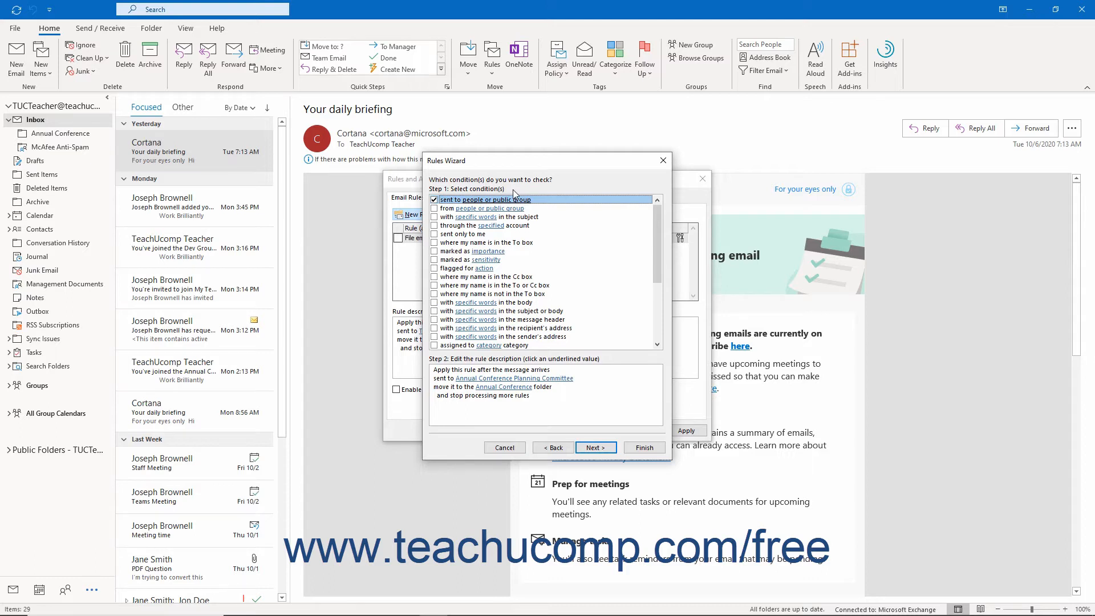
{"action": "left_click", "coordinate": [495, 393]}
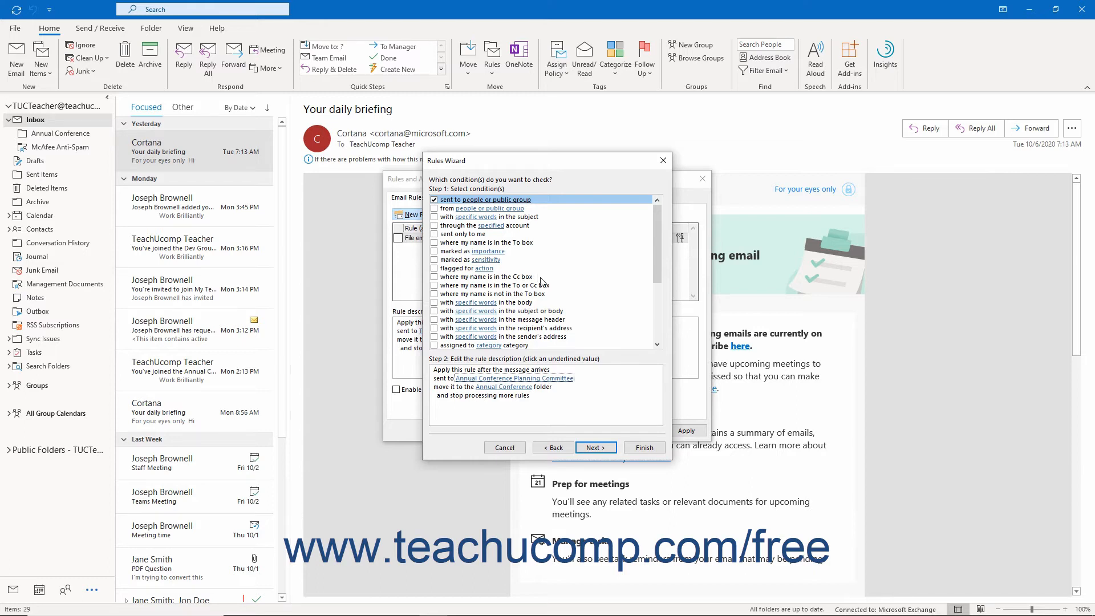
{"action": "left_click", "coordinate": [596, 447]}
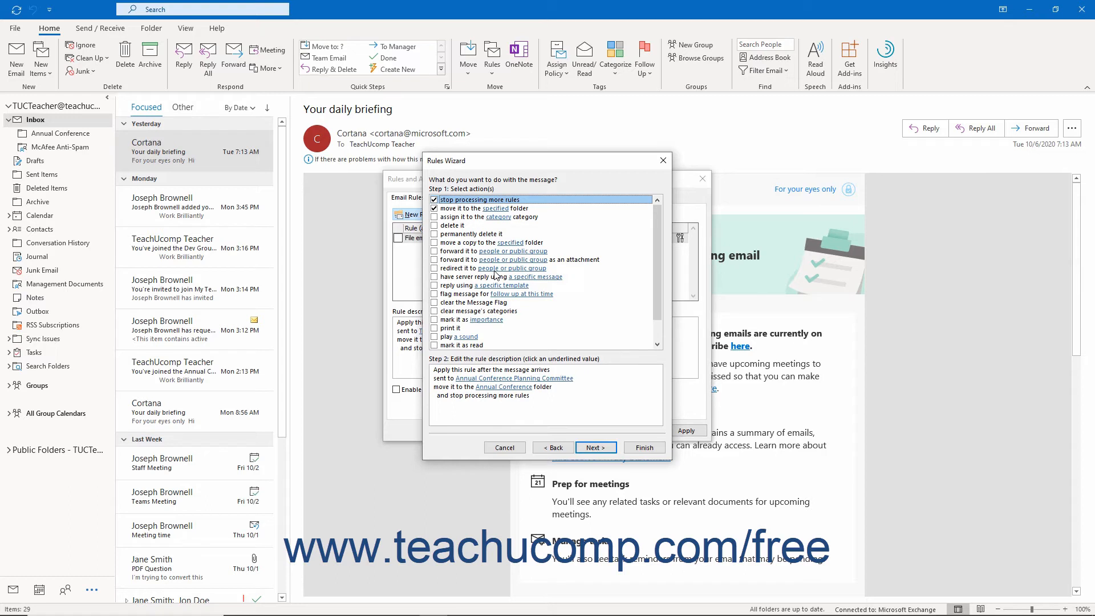
{"action": "left_click", "coordinate": [508, 393]}
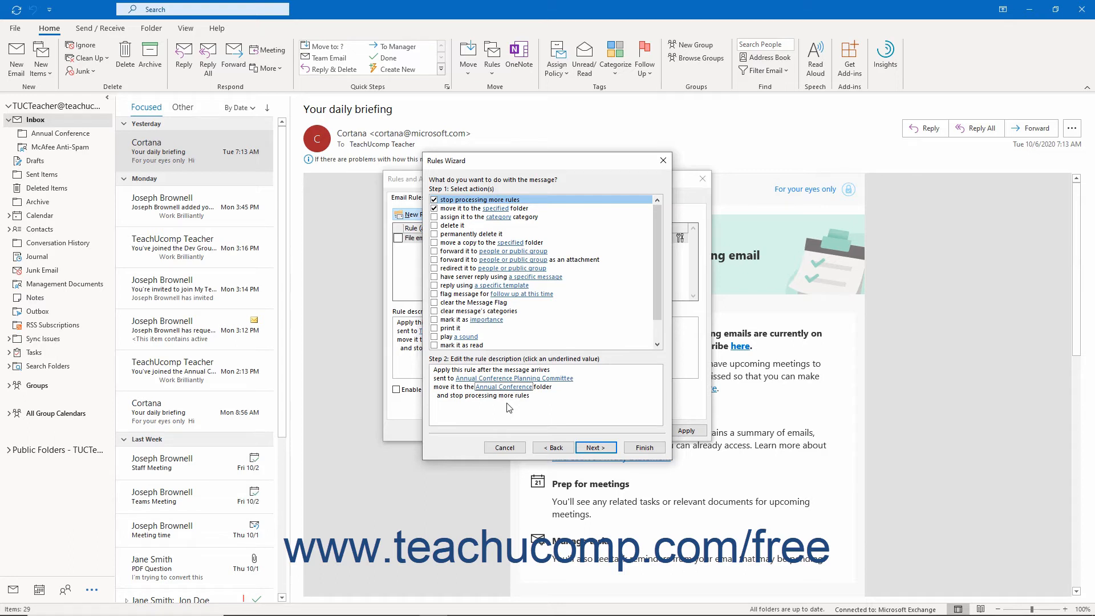
{"action": "left_click", "coordinate": [593, 449]}
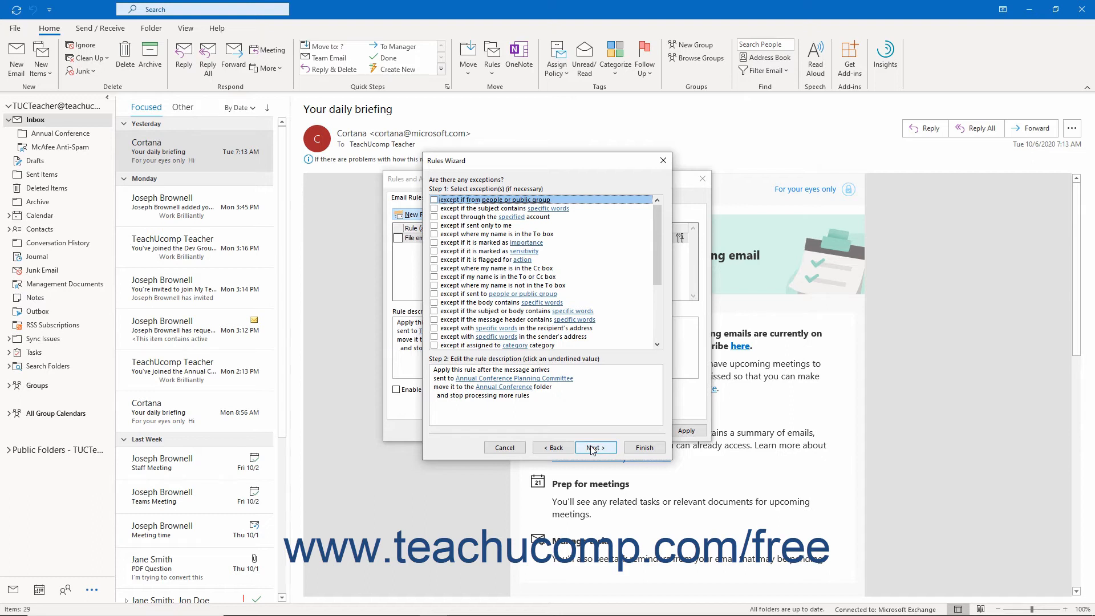
{"action": "left_click", "coordinate": [570, 383]}
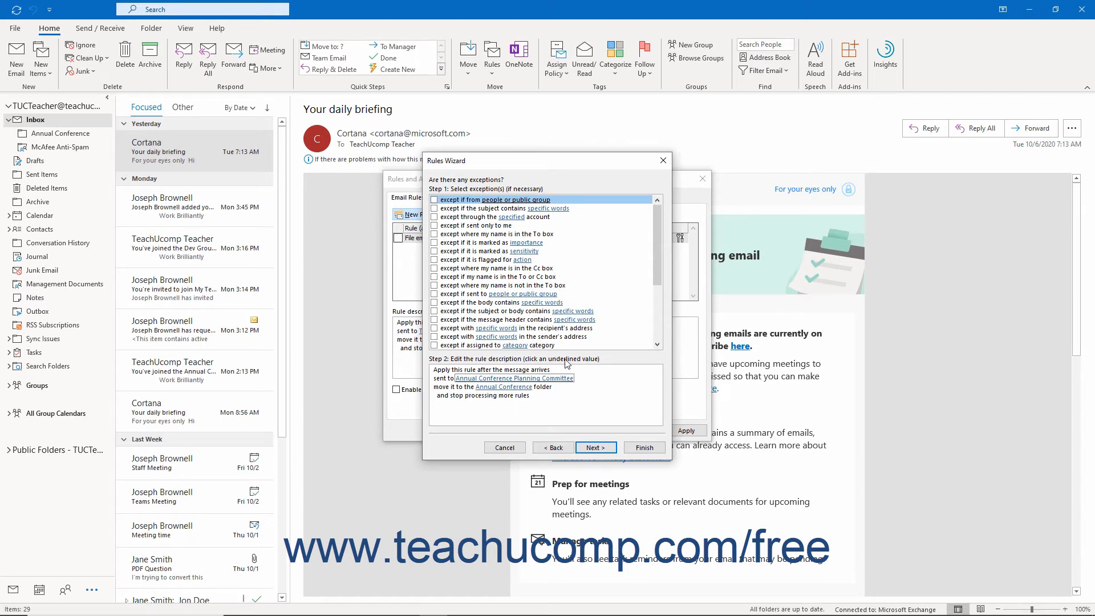
{"action": "left_click", "coordinate": [511, 388]}
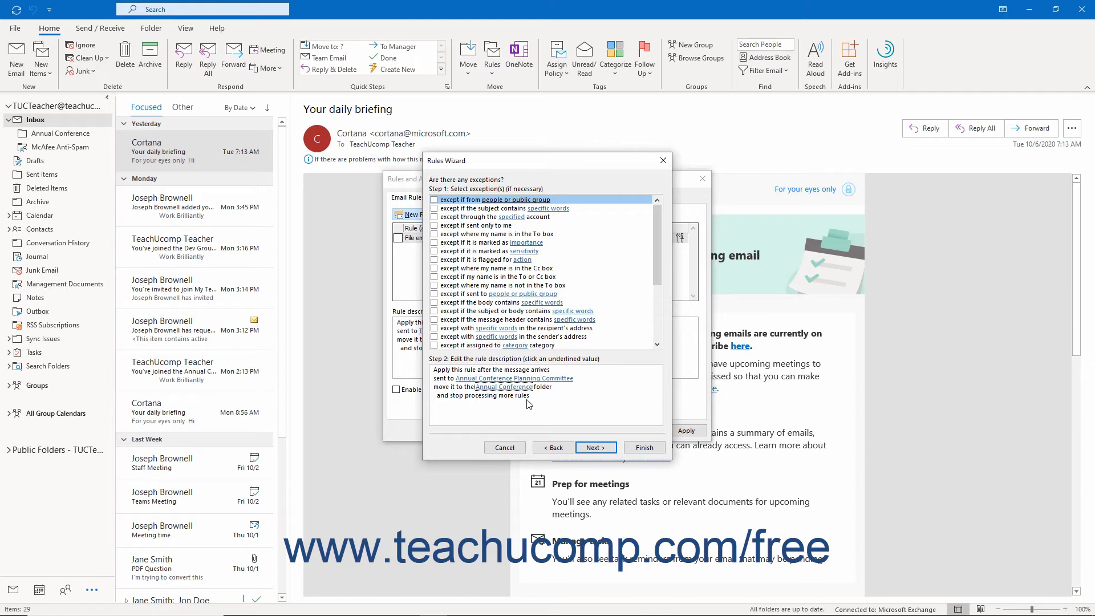
Step: Finish the rule with its suggested name, leaving it turned on and not running it on existing Inbox messages
{"action": "left_click", "coordinate": [591, 449]}
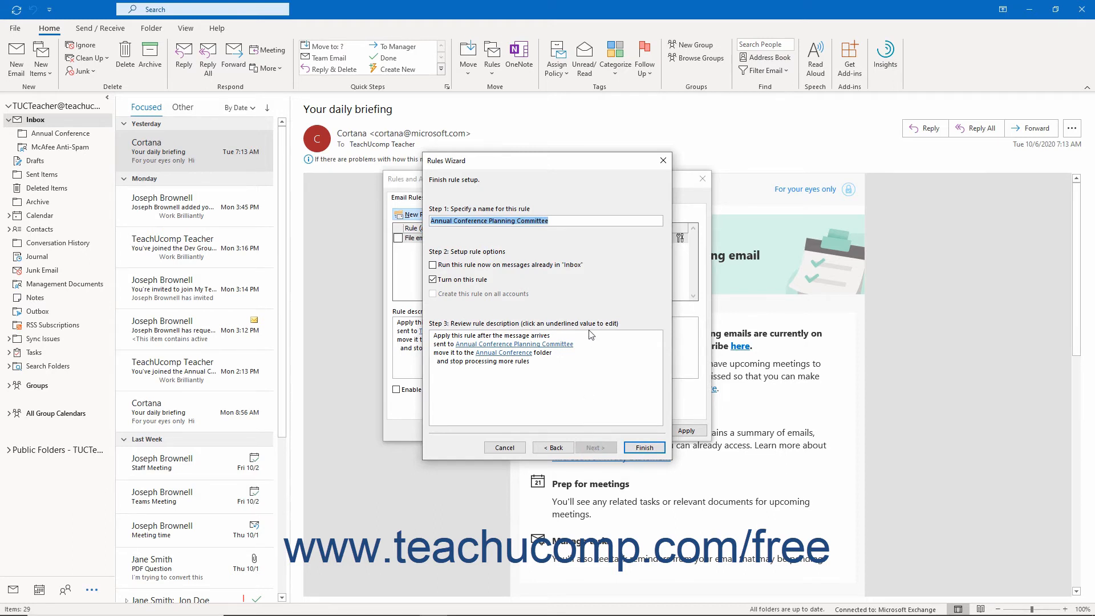
{"action": "left_click", "coordinate": [561, 220]}
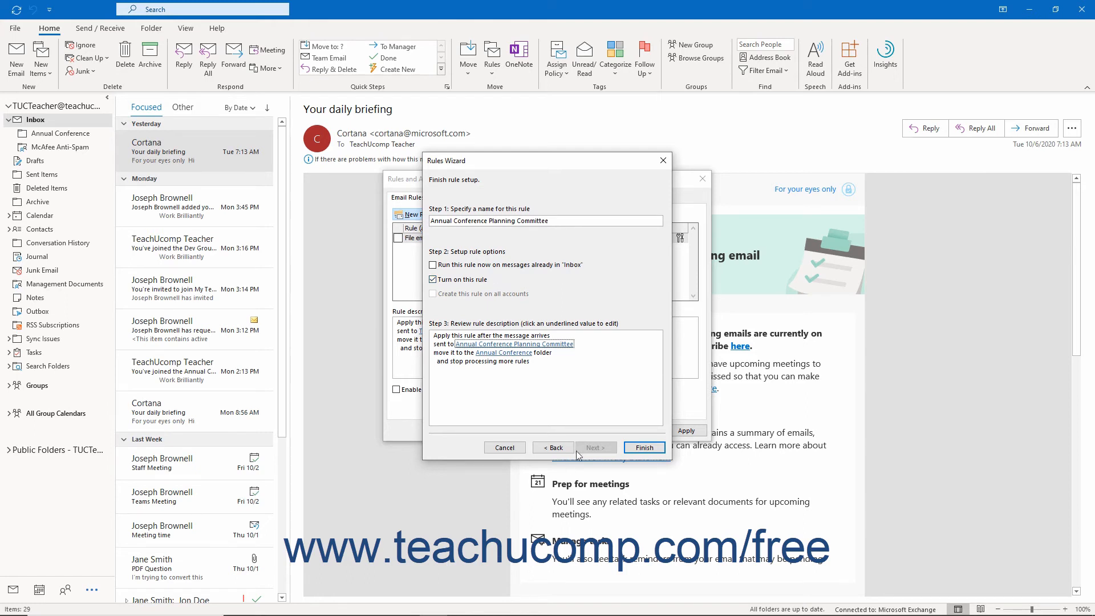
{"action": "left_click", "coordinate": [644, 448]}
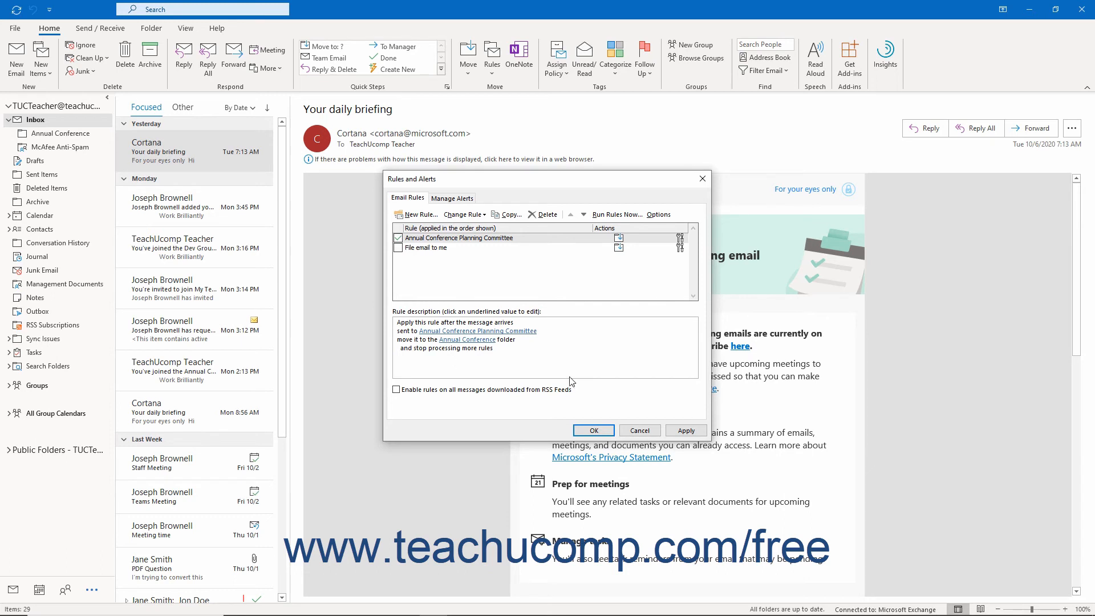
Step: Toggle the Annual Conference Planning Committee rule off and on again, and move it below the File email to me rule
{"action": "left_click", "coordinate": [398, 240]}
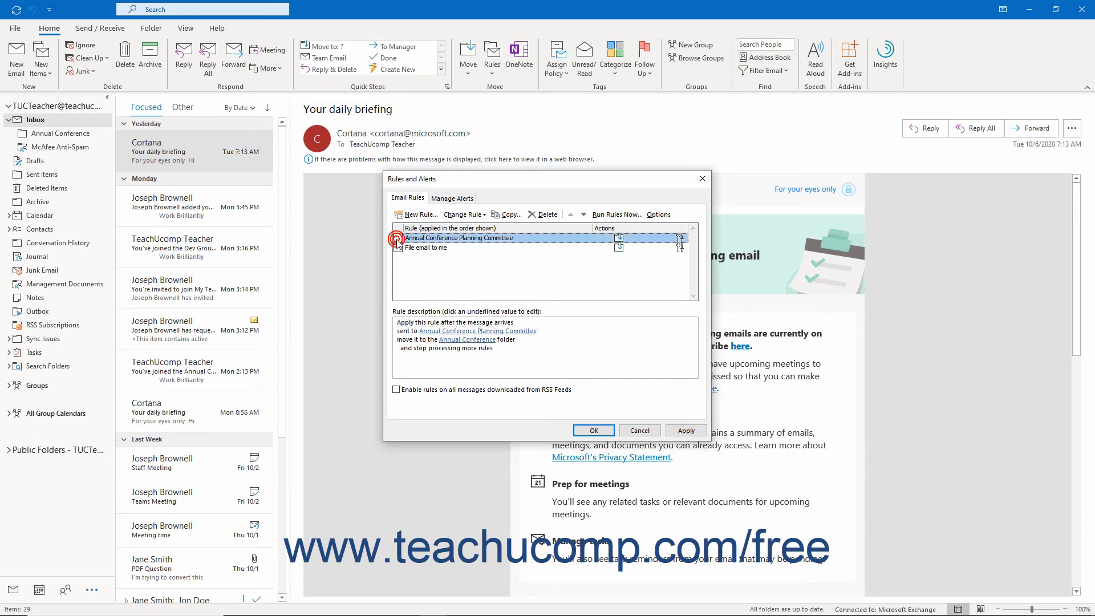
{"action": "left_click", "coordinate": [399, 239]}
{"action": "left_click", "coordinate": [584, 215]}
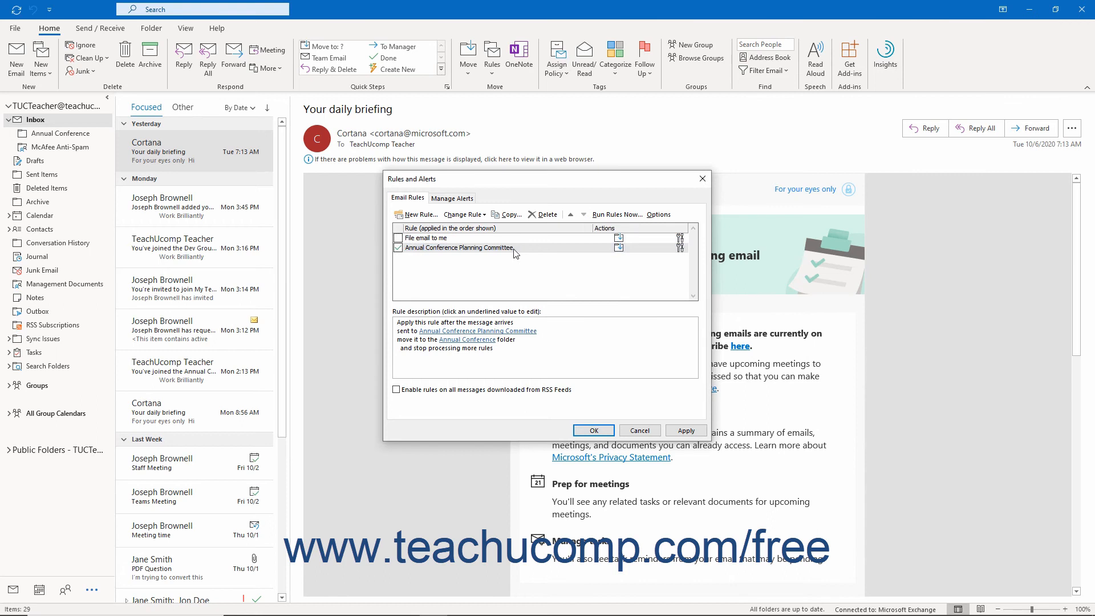
Step: View the editable settings of the Annual Conference Planning Committee rule, and close them without making changes
{"action": "left_click", "coordinate": [477, 215]}
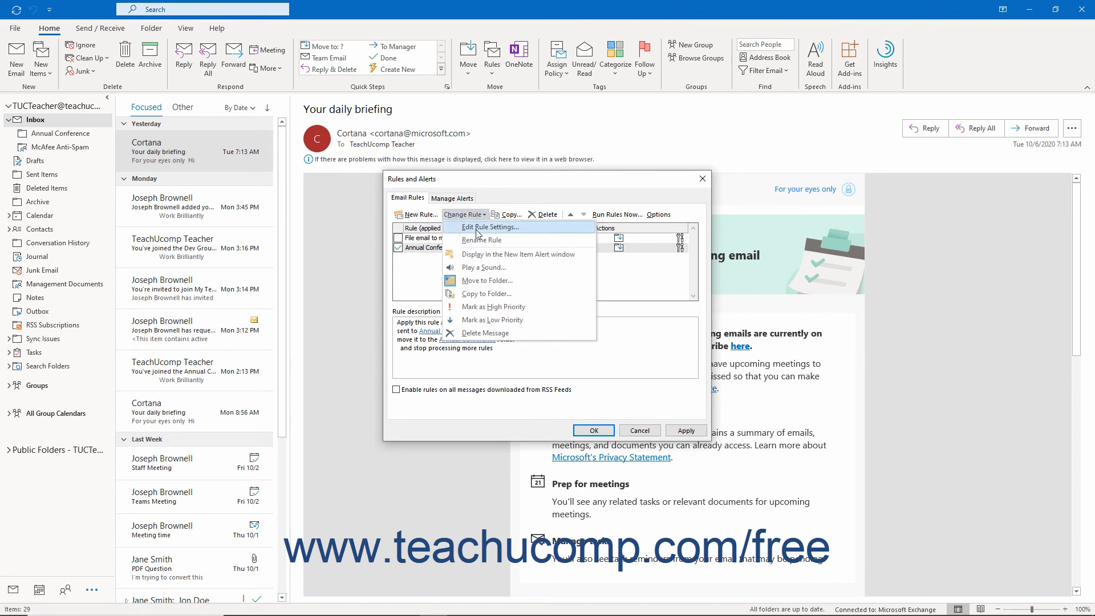
{"action": "left_click", "coordinate": [477, 229]}
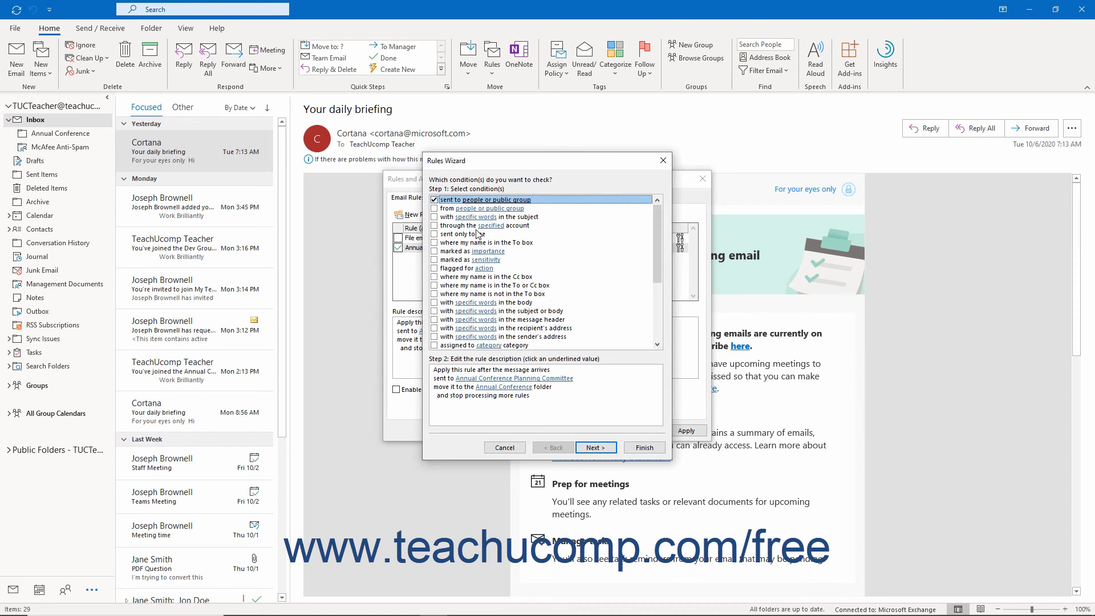
{"action": "left_click", "coordinate": [520, 449]}
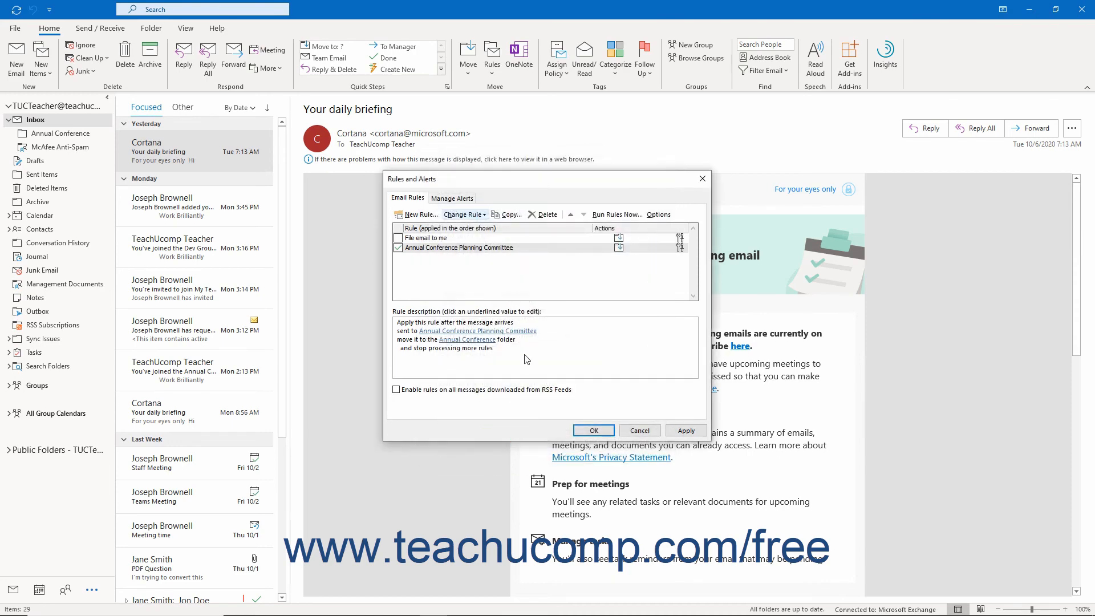
{"action": "left_click", "coordinate": [520, 338]}
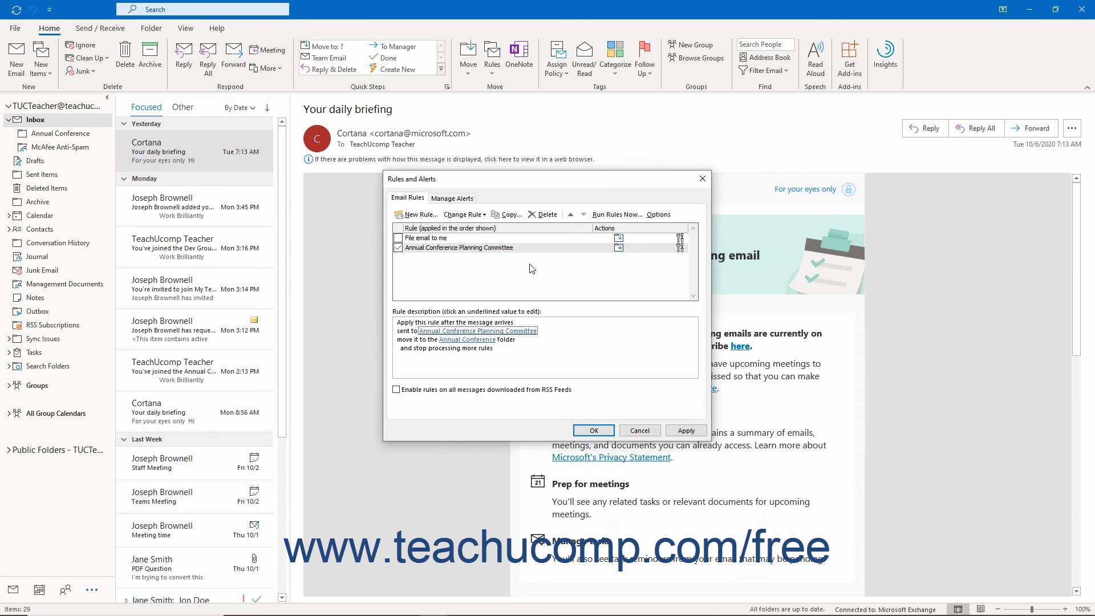
Step: Delete the Annual Conference Planning Committee rule and save the changes to the rules list
{"action": "left_click", "coordinate": [544, 215]}
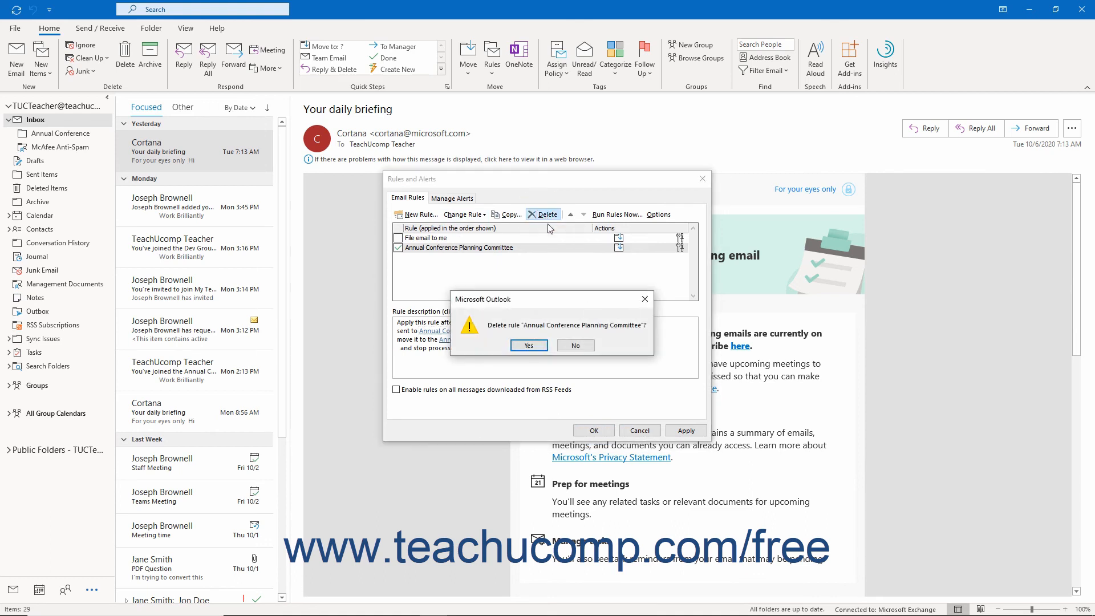
{"action": "left_click", "coordinate": [540, 346]}
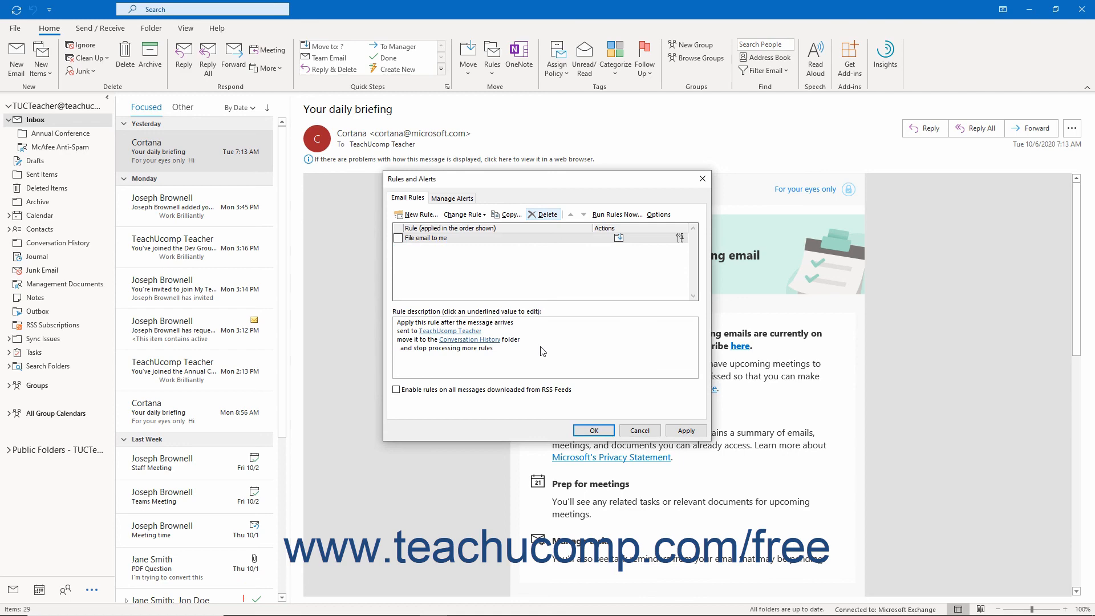
{"action": "left_click", "coordinate": [594, 431]}
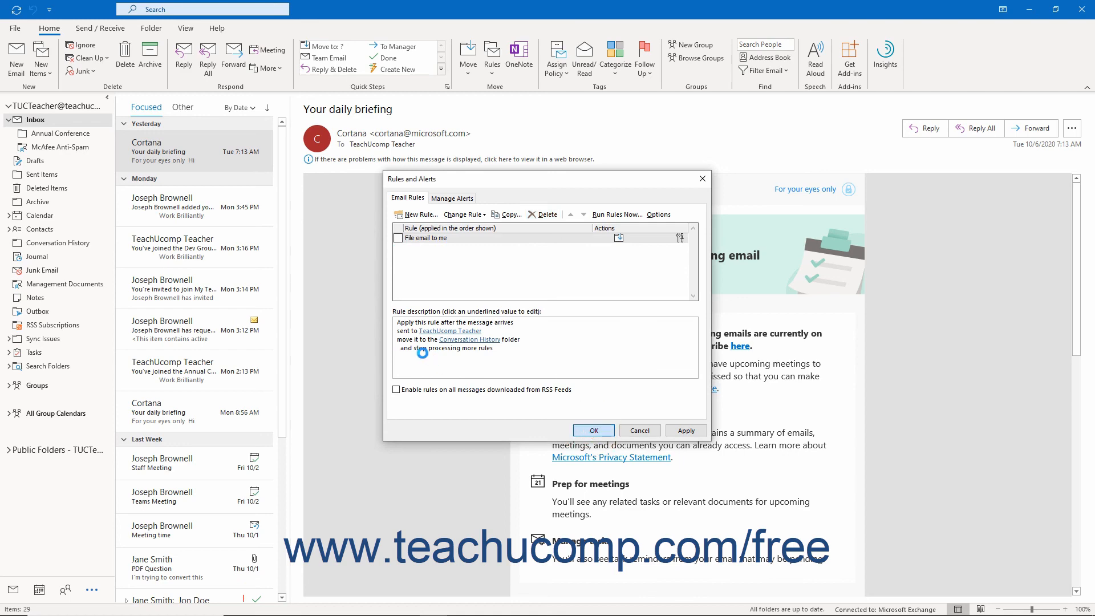